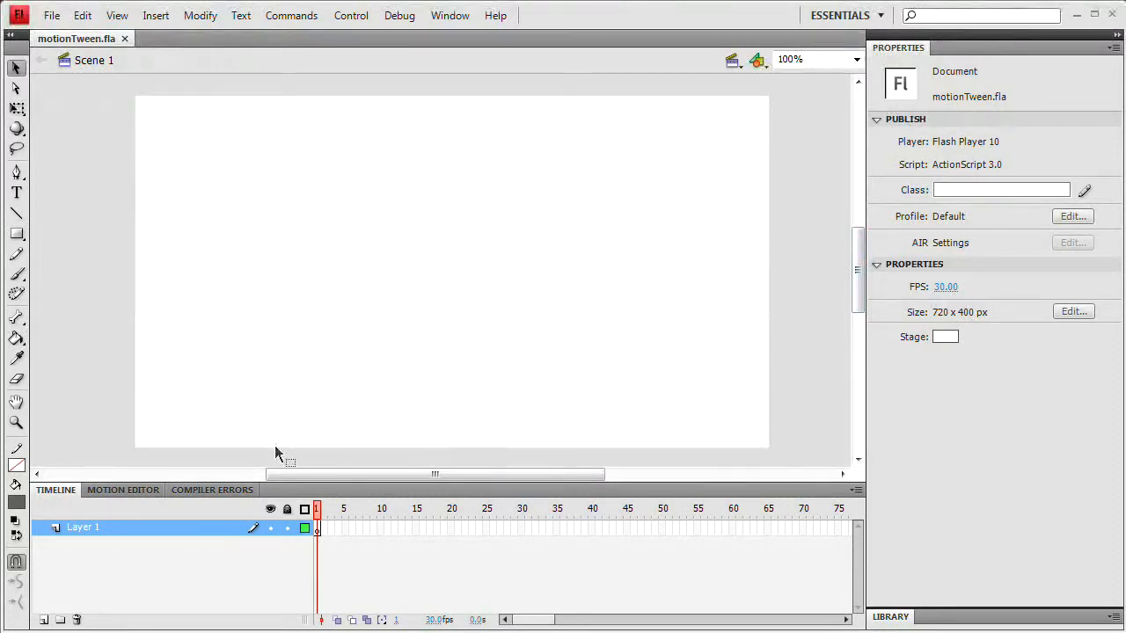
# Step: Change the stage background colour from white to dark grey
pyautogui.click(945, 337)
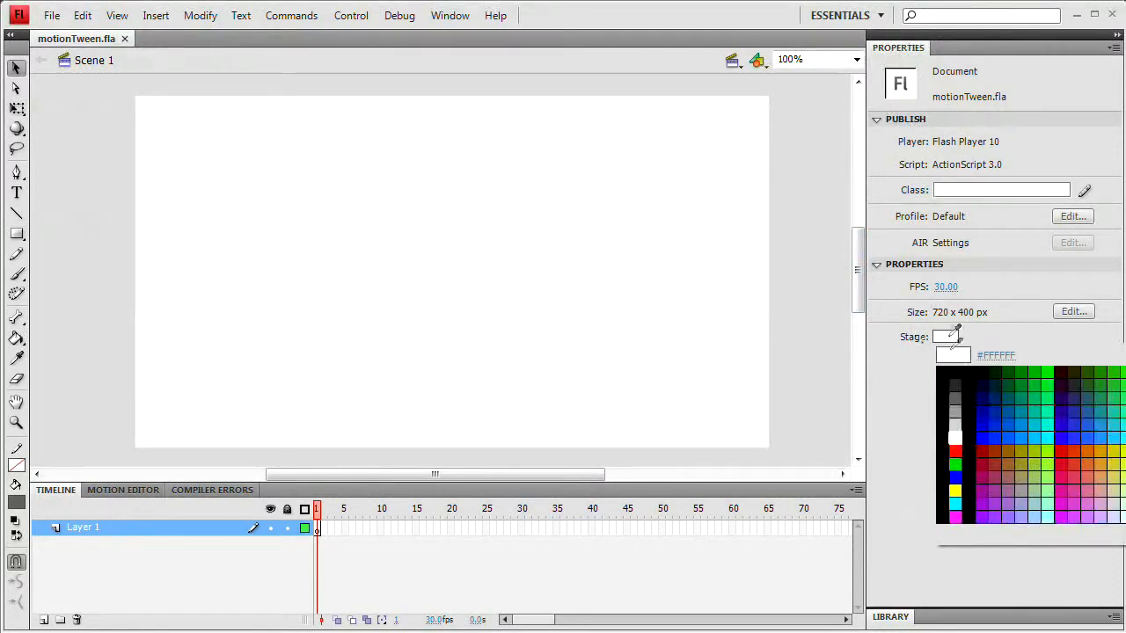
pyautogui.click(959, 392)
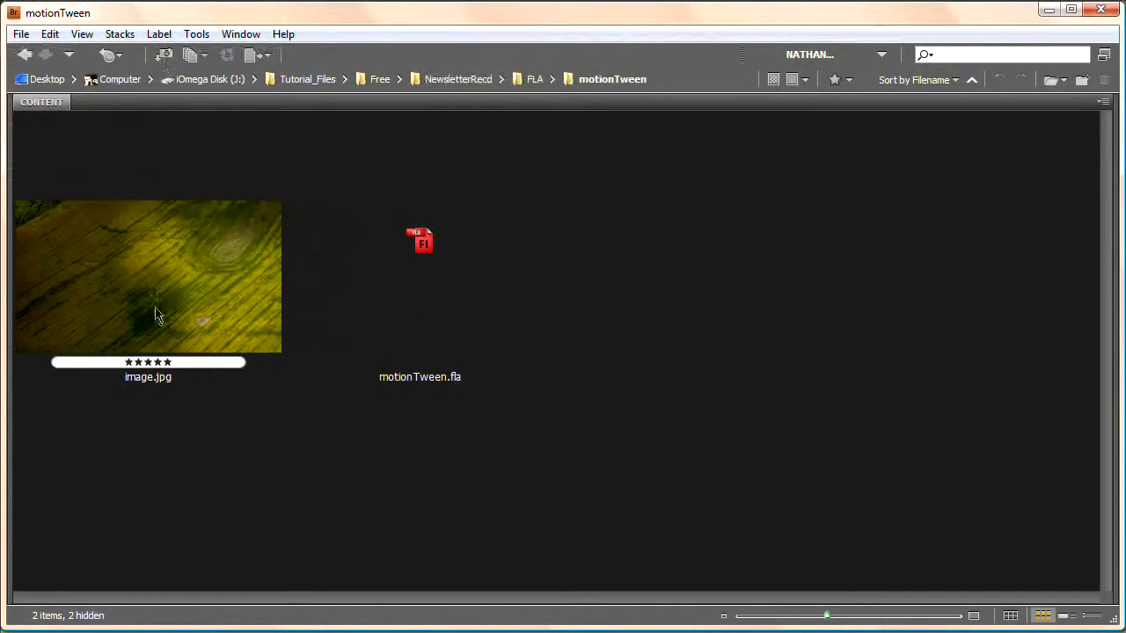
# Step: Copy image.jpg from Adobe Bridge, paste it into the Flash document and position it near the stage's centre
pyautogui.click(176, 186)
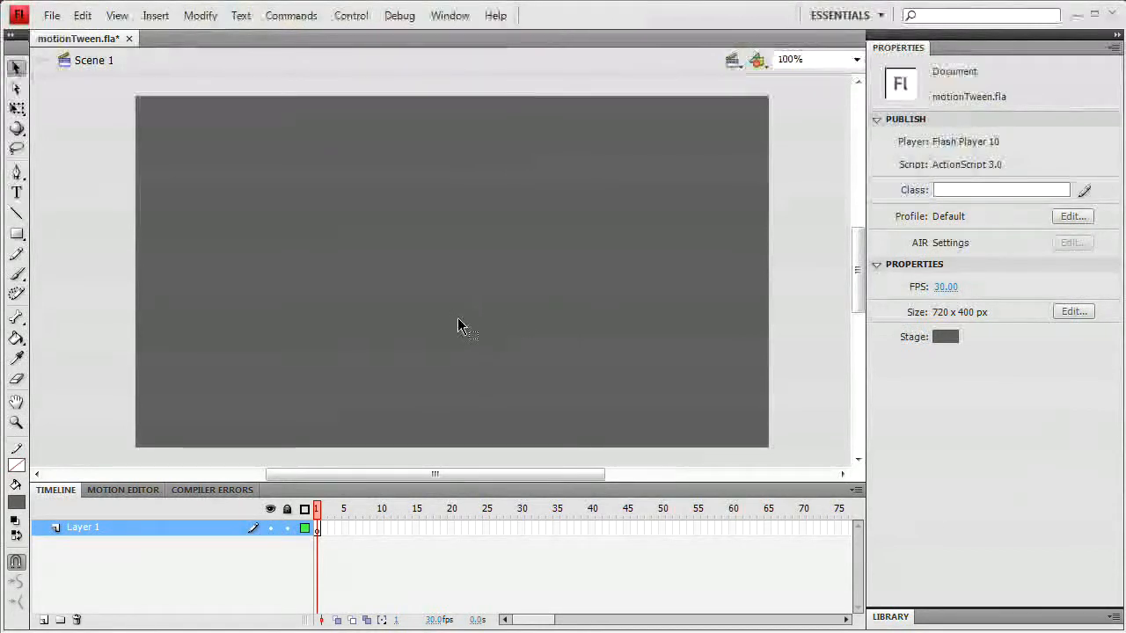
pyautogui.hotkey('ctrl', 'v')
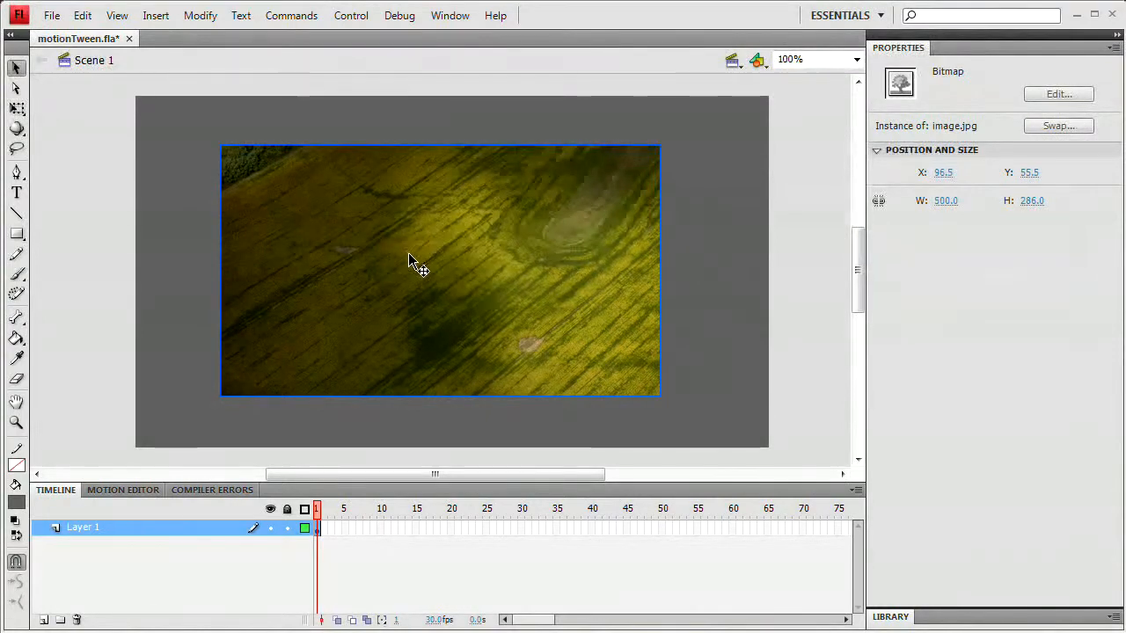
pyautogui.moveTo(498, 278); pyautogui.dragTo(512, 282)
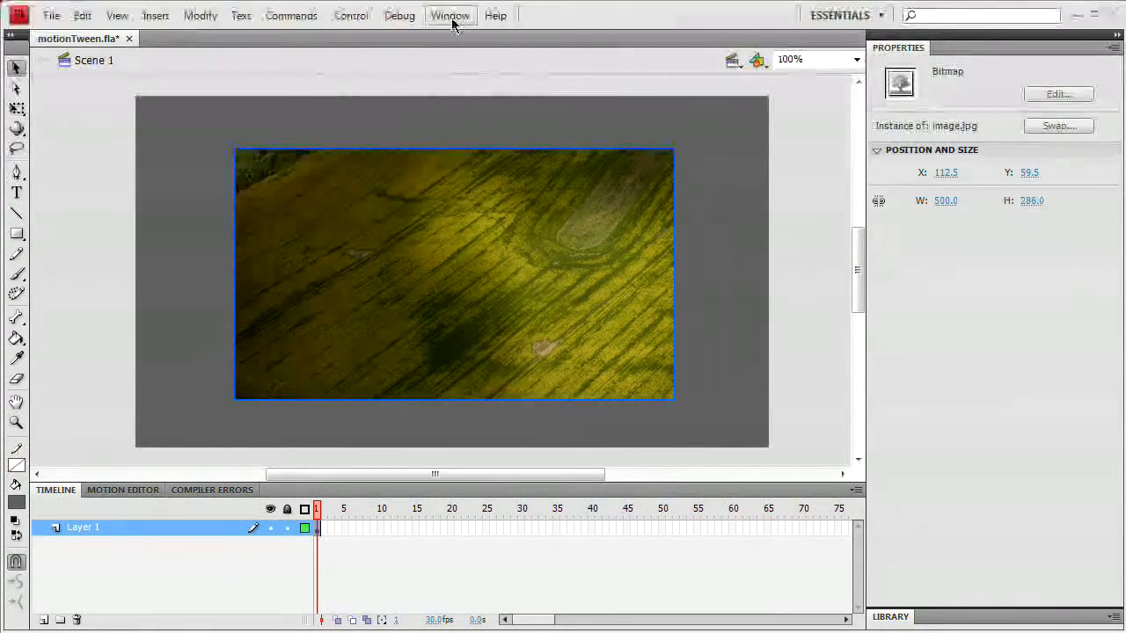
# Step: Convert the image to a Movie Clip symbol named mcImg with its registration point at the centre
pyautogui.click(208, 17)
pyautogui.click(255, 63)
pyautogui.click(796, 352)
pyautogui.click(796, 360)
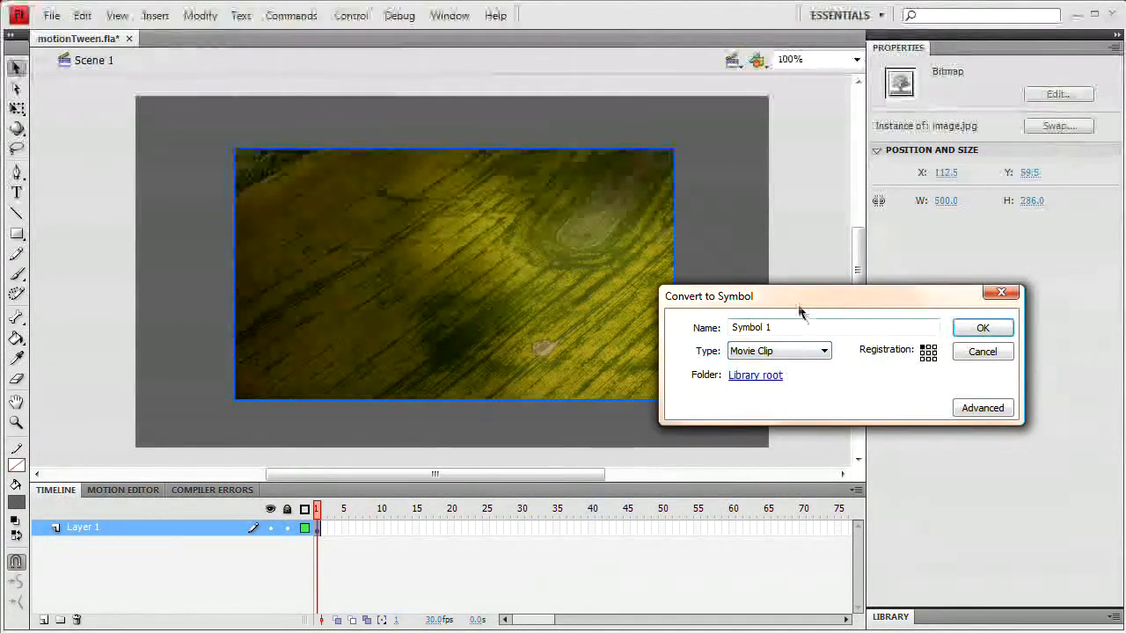
pyautogui.moveTo(808, 299); pyautogui.dragTo(735, 269)
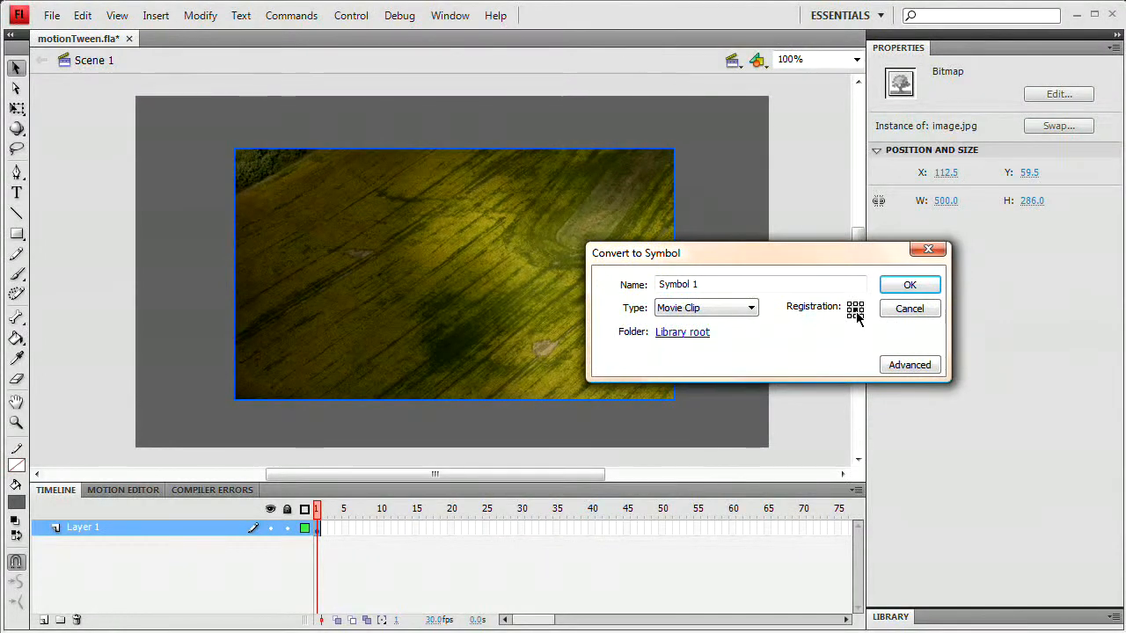
pyautogui.hotkey('shift', 'Tab')
pyautogui.write('mcImg')
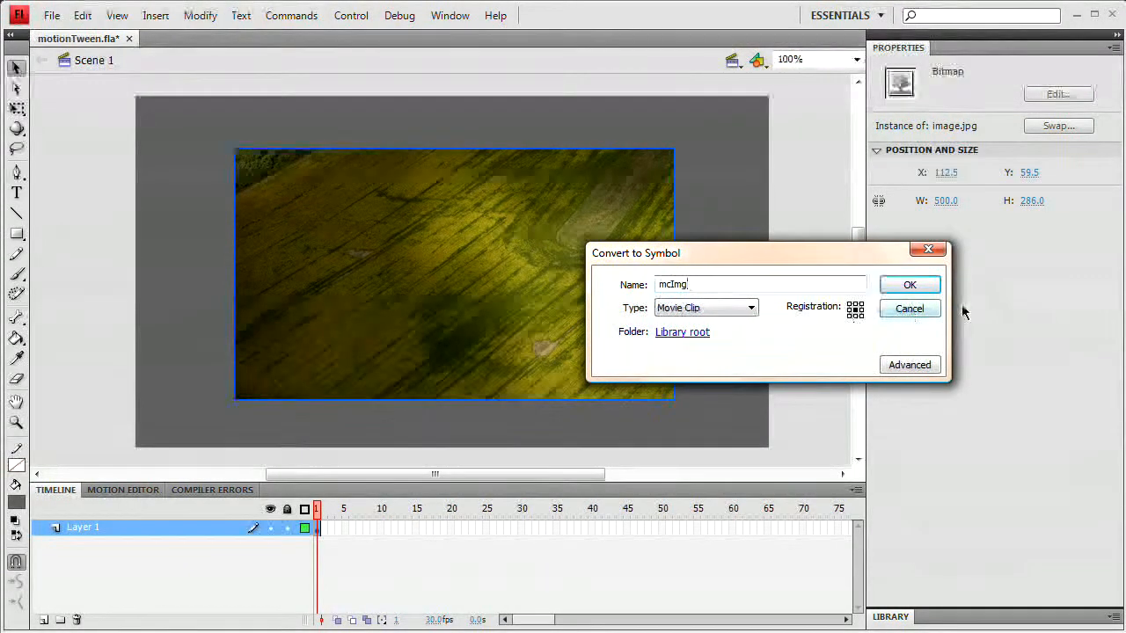
pyautogui.click(892, 285)
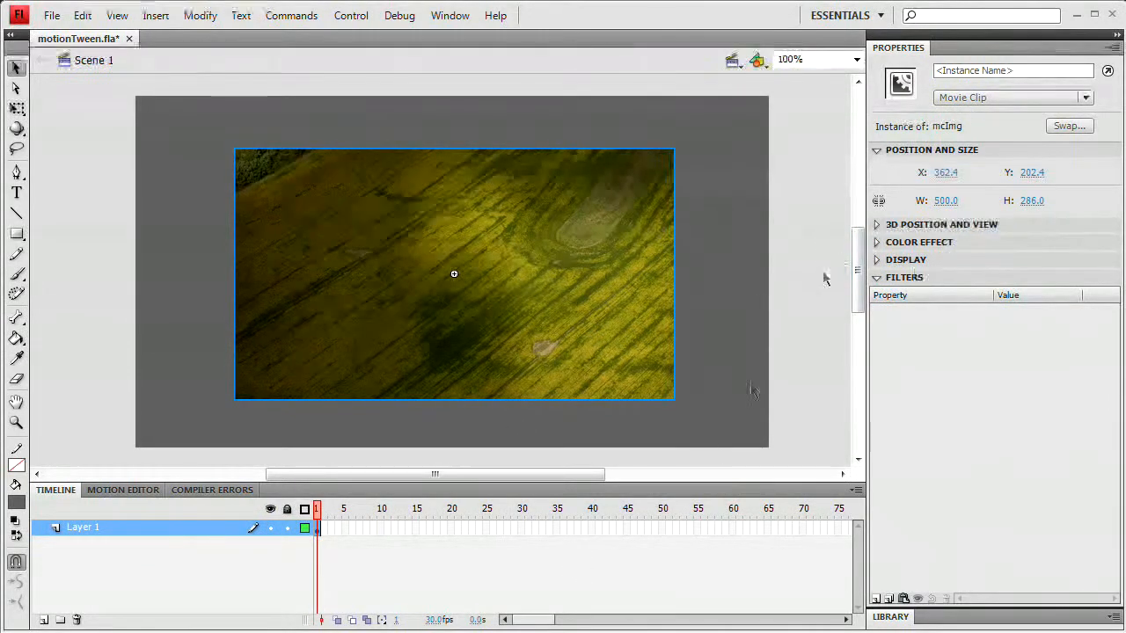
# Step: Move the mcImg clip horizontally off the stage, just past its right edge, to X about 985
pyautogui.moveTo(448, 473); pyautogui.dragTo(592, 475)
pyautogui.moveTo(209, 269); pyautogui.dragTo(737, 309)
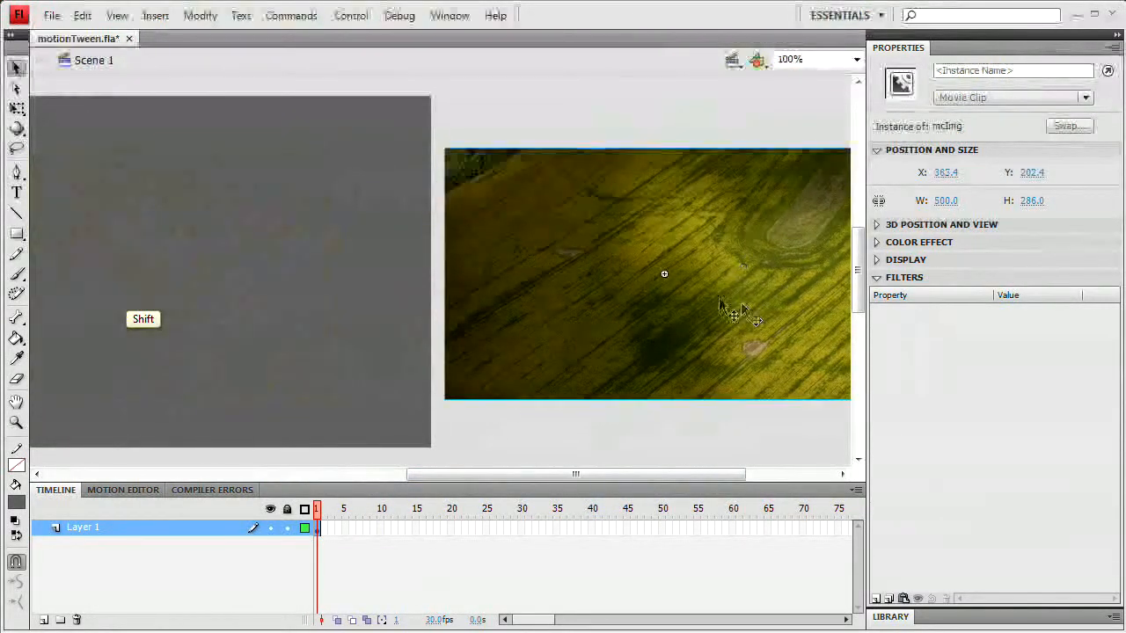
# Step: Convert frame 41 of Layer 1 to a keyframe
pyautogui.click(599, 527)
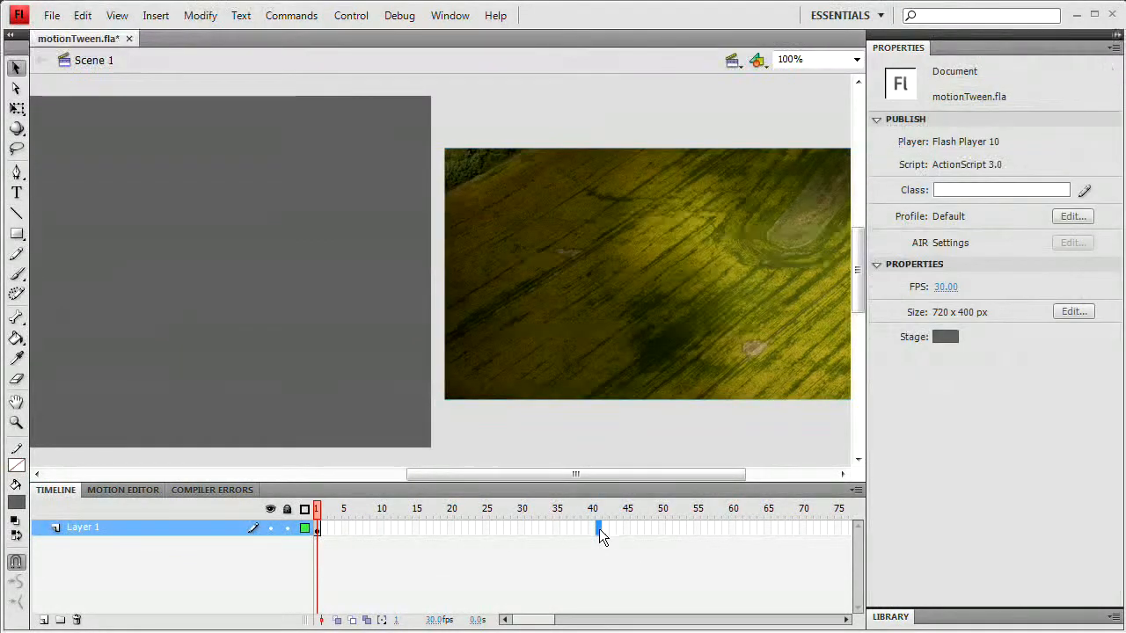
pyautogui.rightClick(599, 528)
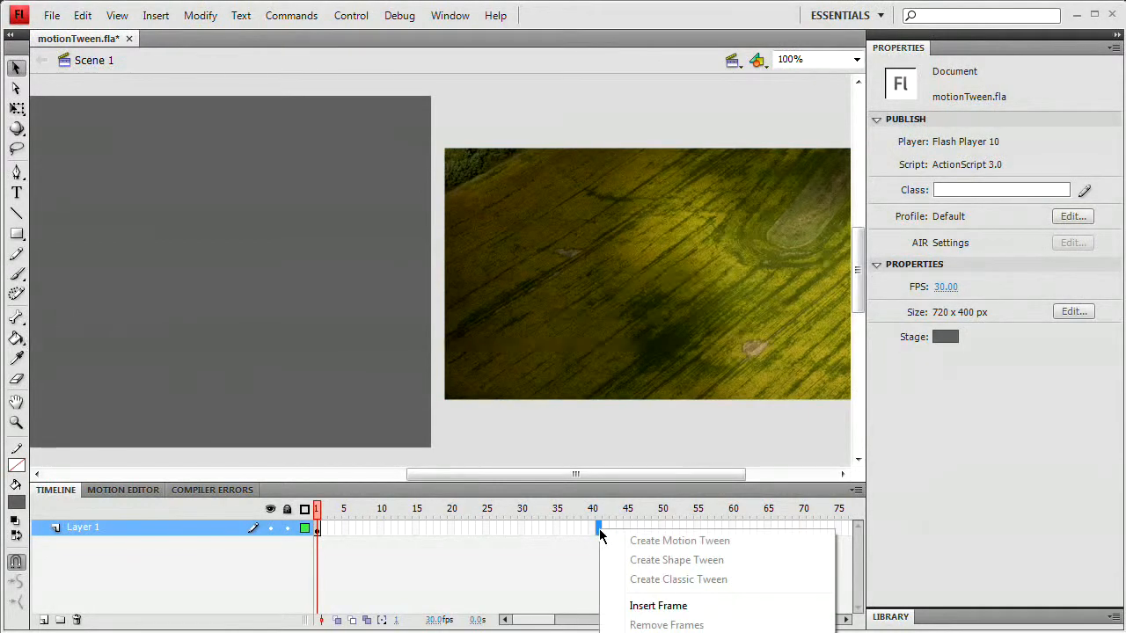
pyautogui.press('Escape')
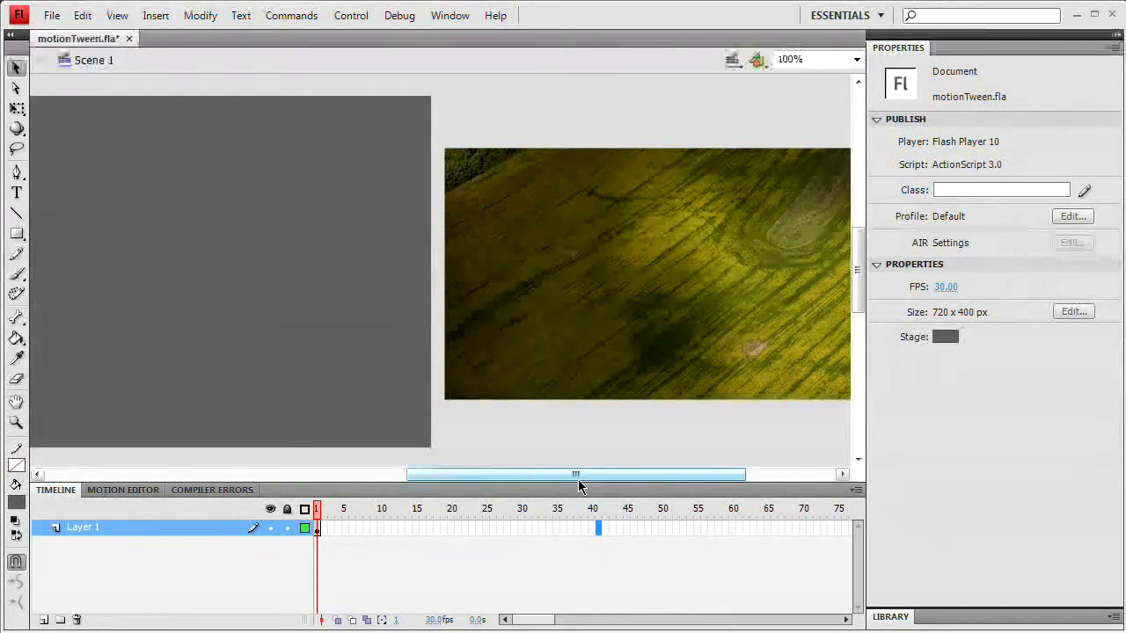
pyautogui.moveTo(580, 484); pyautogui.dragTo(582, 187)
pyautogui.rightClick(598, 233)
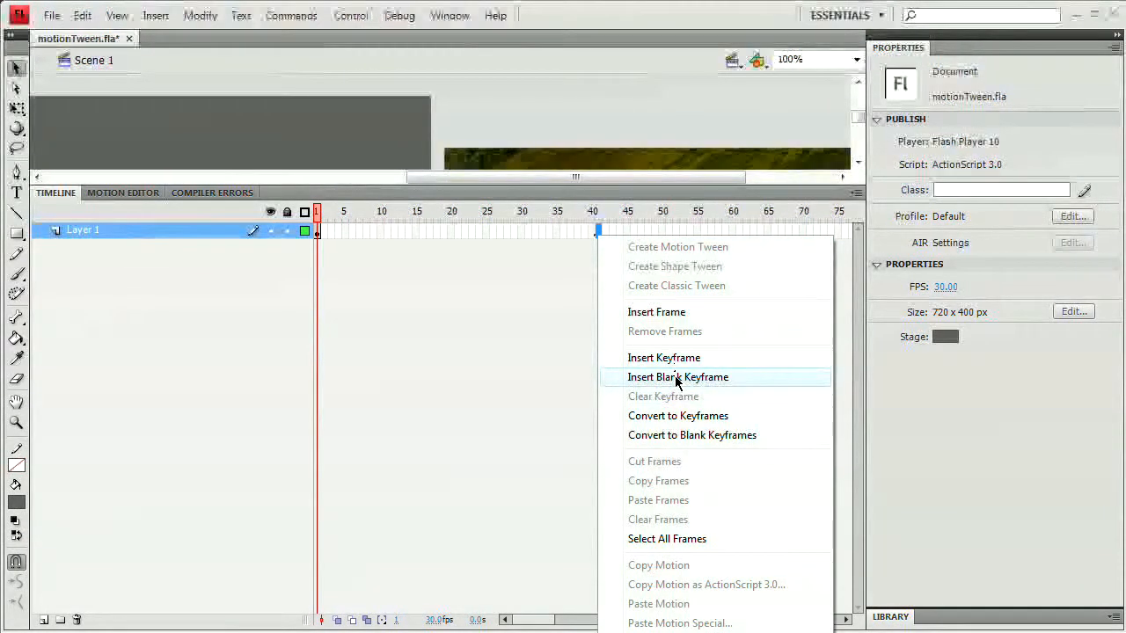
pyautogui.click(678, 422)
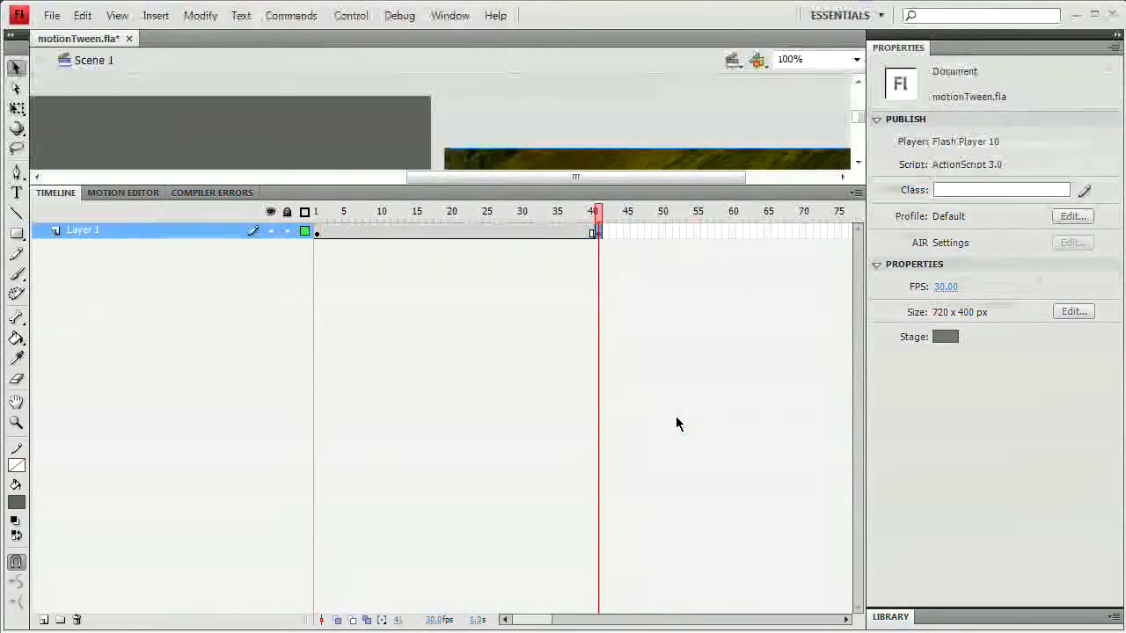
pyautogui.moveTo(540, 188); pyautogui.dragTo(540, 560)
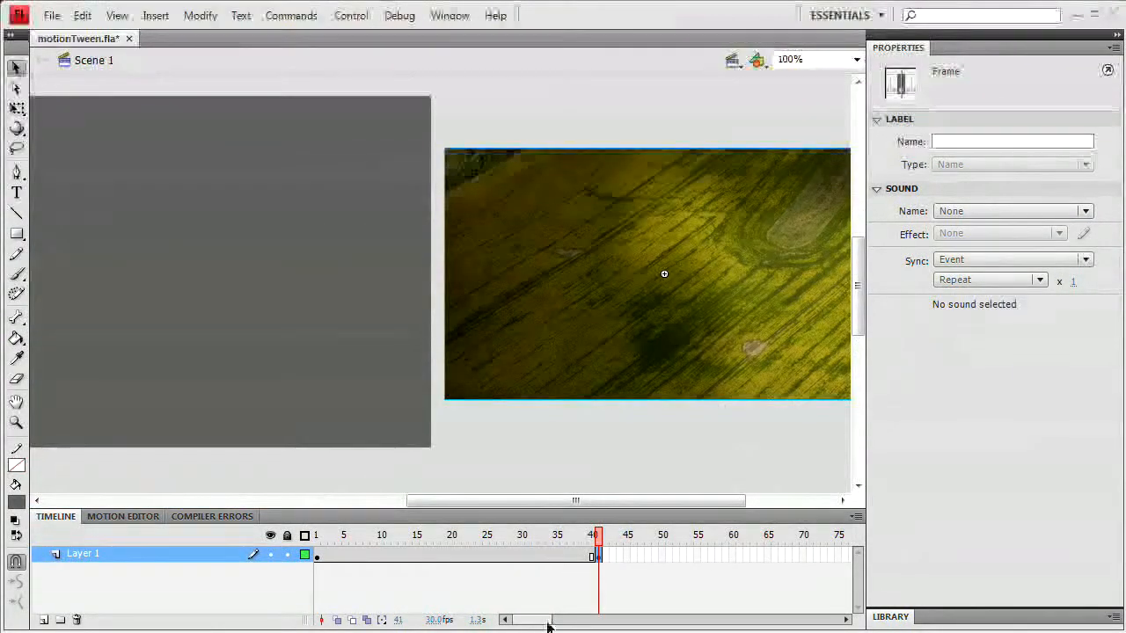
# Step: Create a motion tween on the Layer 1 span between the keyframes at frames 1 and 41
pyautogui.click(320, 558)
pyautogui.click(439, 558)
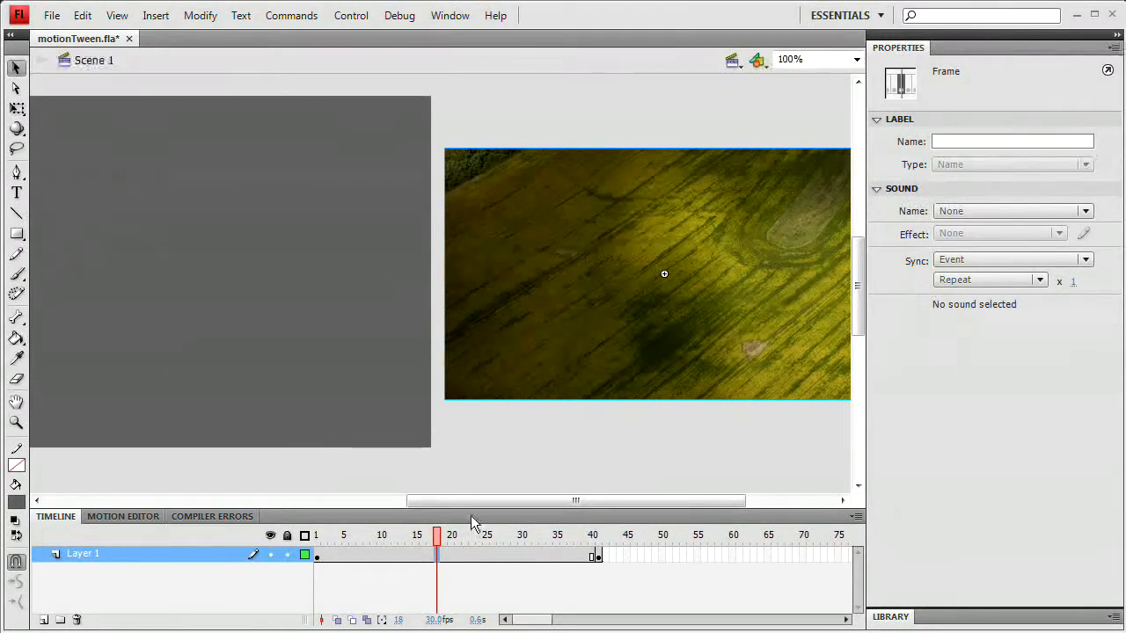
pyautogui.moveTo(473, 510); pyautogui.dragTo(460, 416)
pyautogui.rightClick(457, 461)
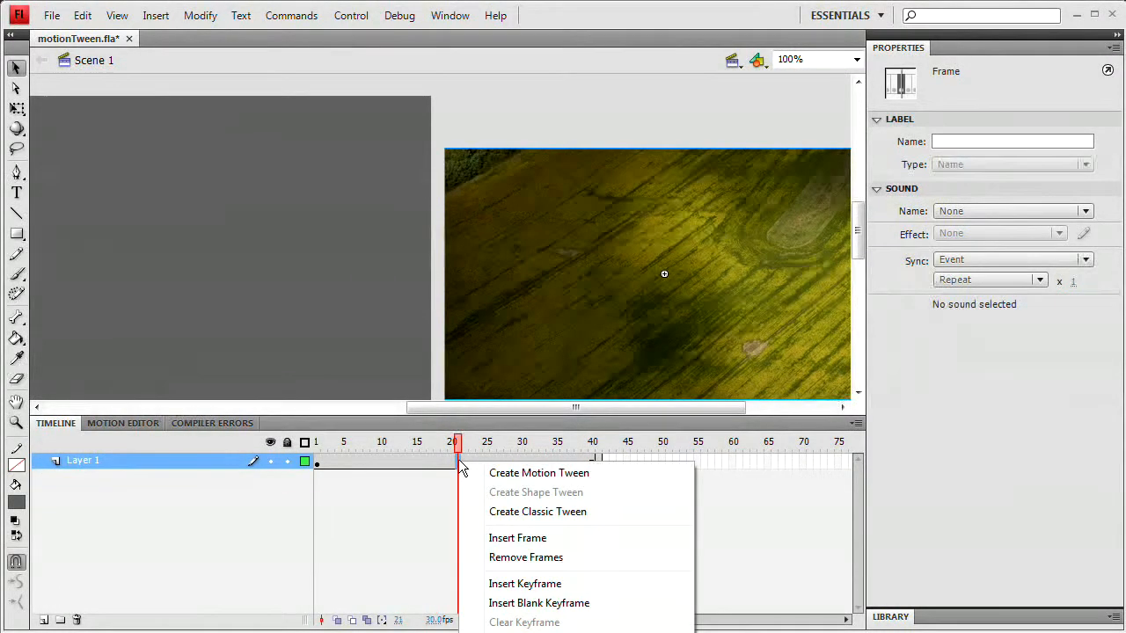
pyautogui.click(515, 473)
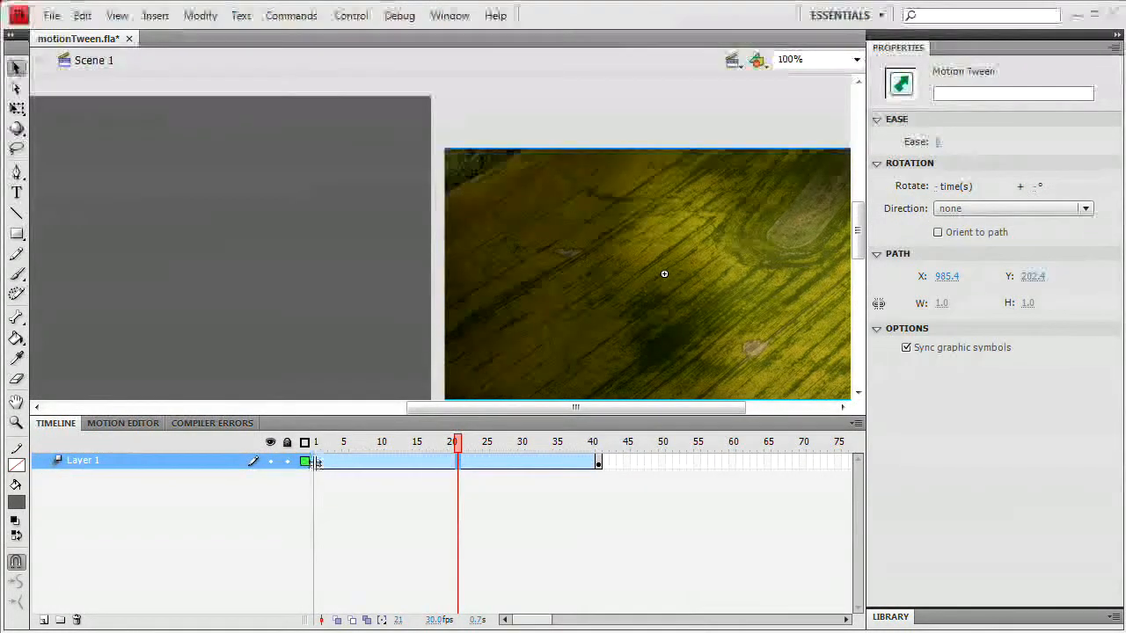
# Step: At frame 40, move the mcImg clip horizontally onto the middle of the stage, to X about 341
pyautogui.click(592, 466)
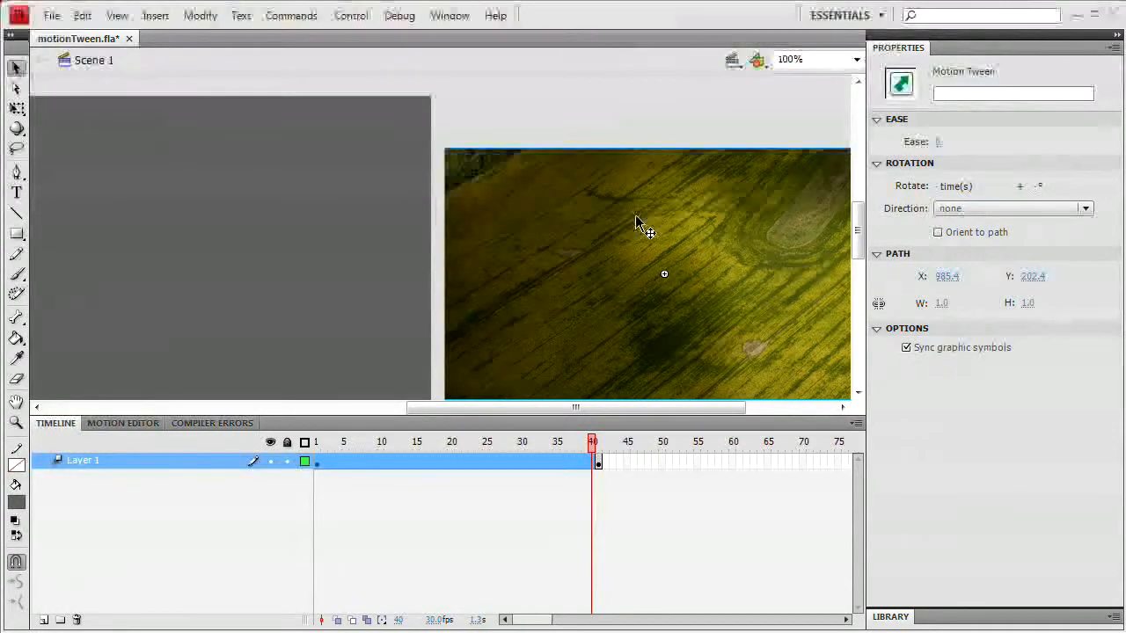
pyautogui.moveTo(520, 408); pyautogui.dragTo(435, 411)
pyautogui.moveTo(824, 264); pyautogui.dragTo(257, 260)
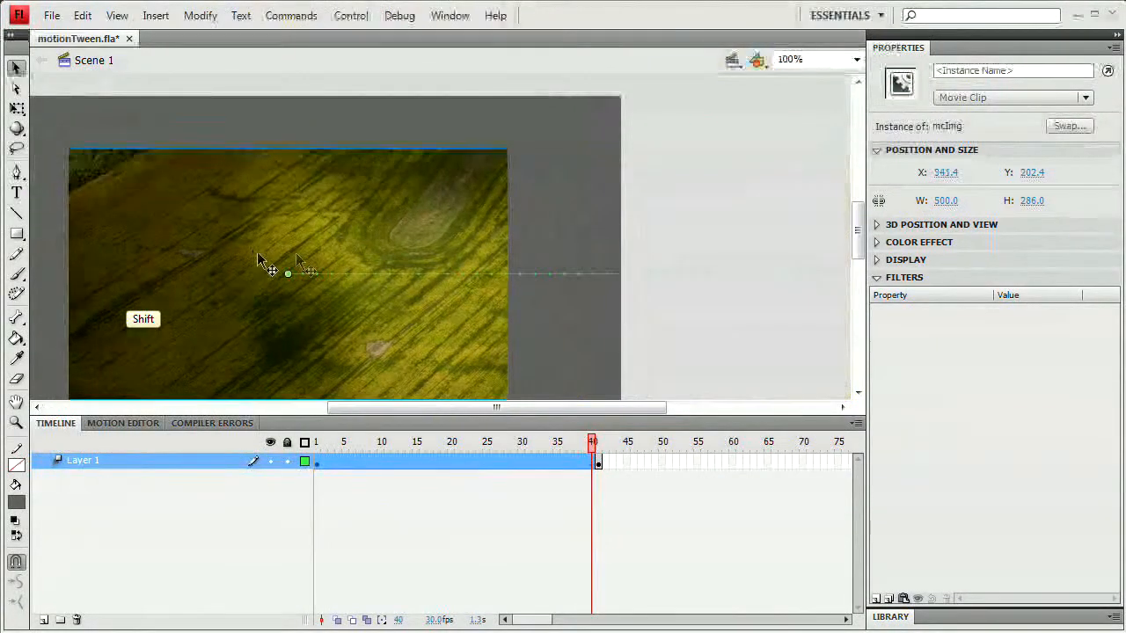
# Step: Check the clip's movement along the tween, test the movie and close the preview
pyautogui.click(570, 471)
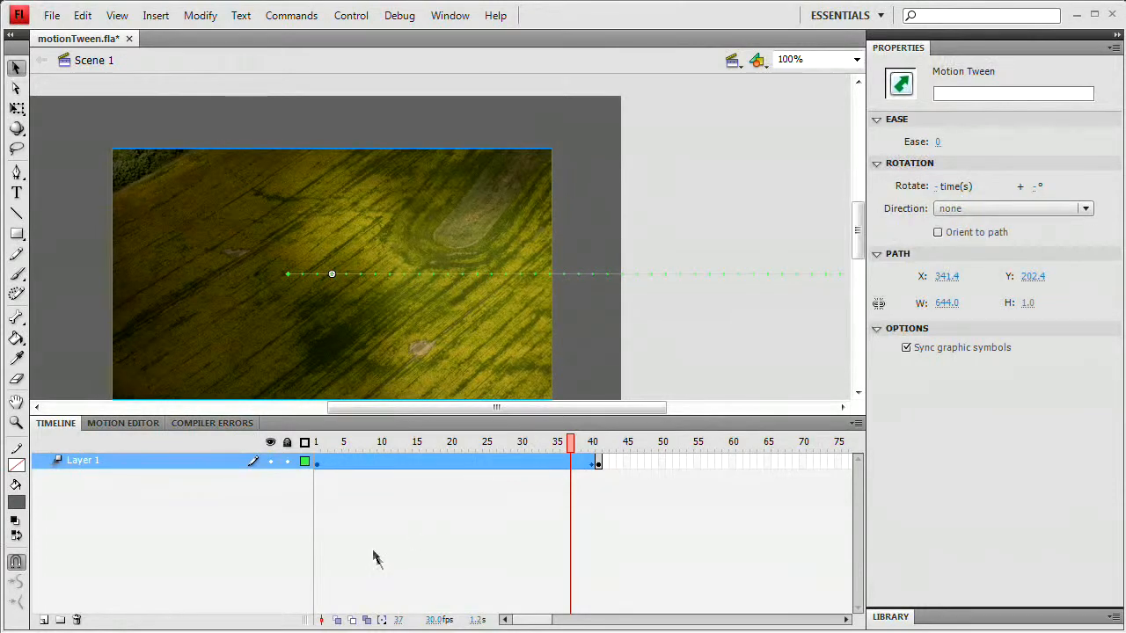
pyautogui.click(318, 464)
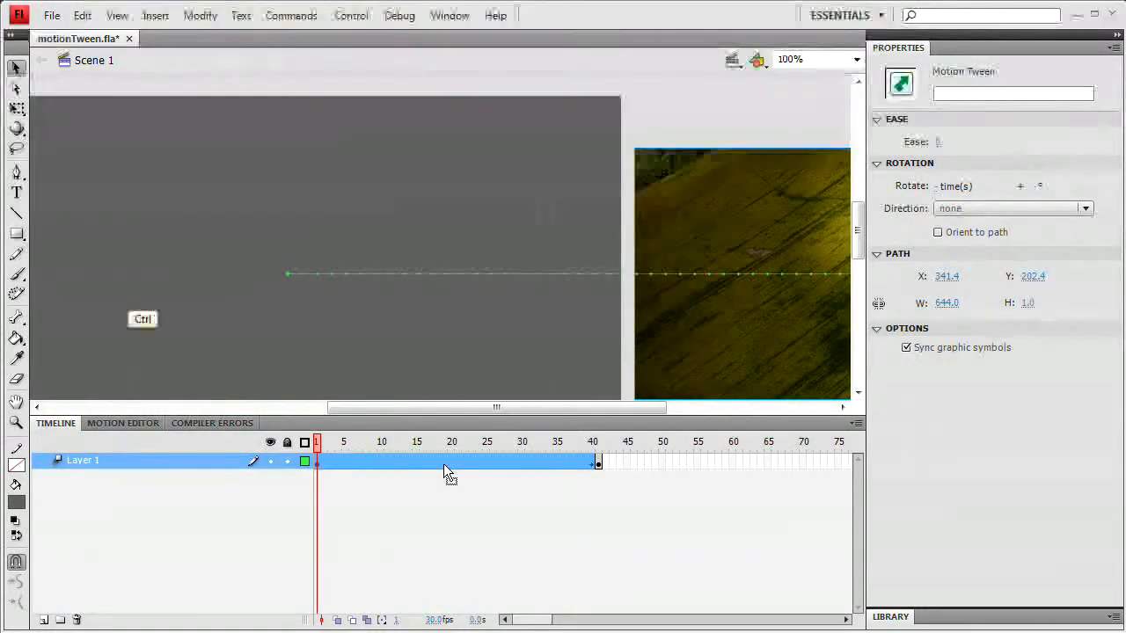
pyautogui.hotkey('ctrl', 'Return')
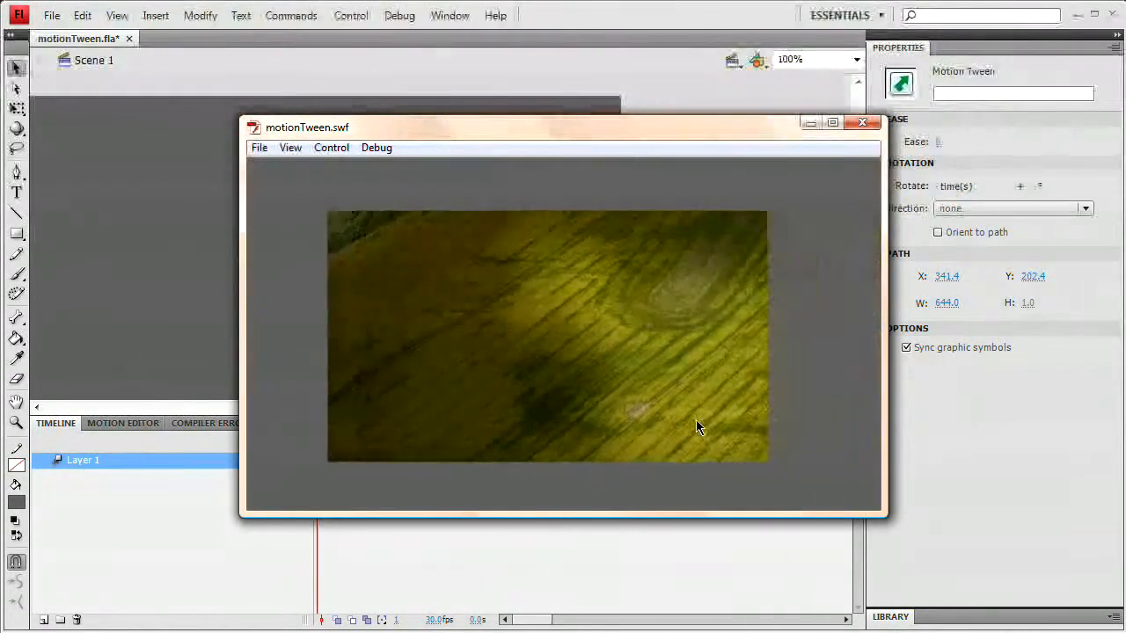
pyautogui.click(863, 123)
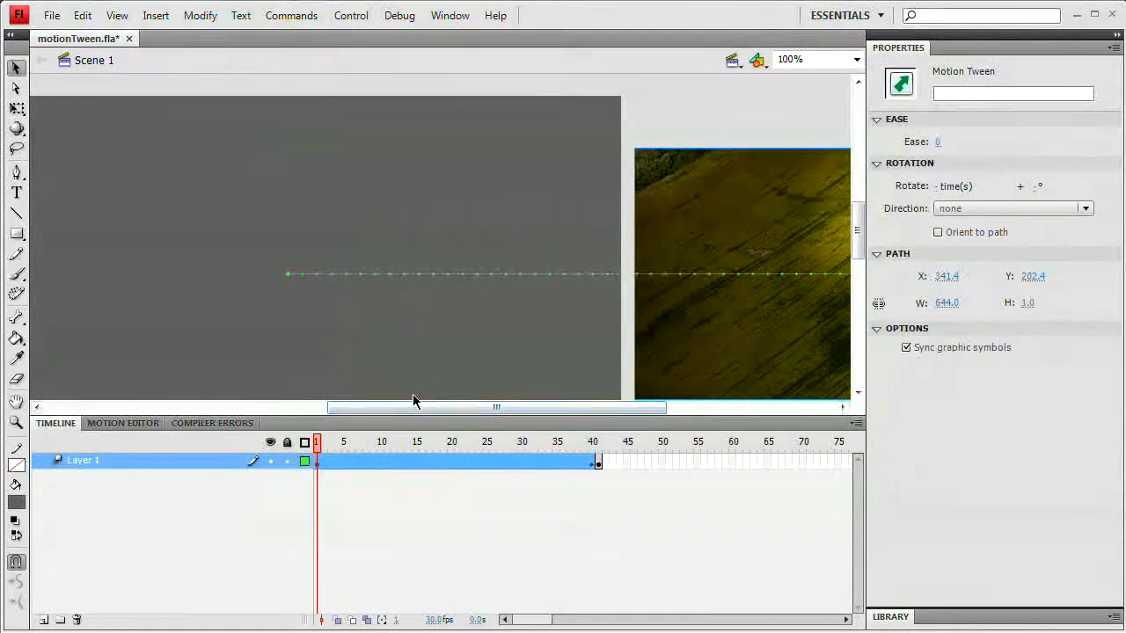
# Step: Examine the tween's motion, transformation and ease properties in the Motion Editor, then return to the timeline
pyautogui.moveTo(543, 463); pyautogui.dragTo(466, 461)
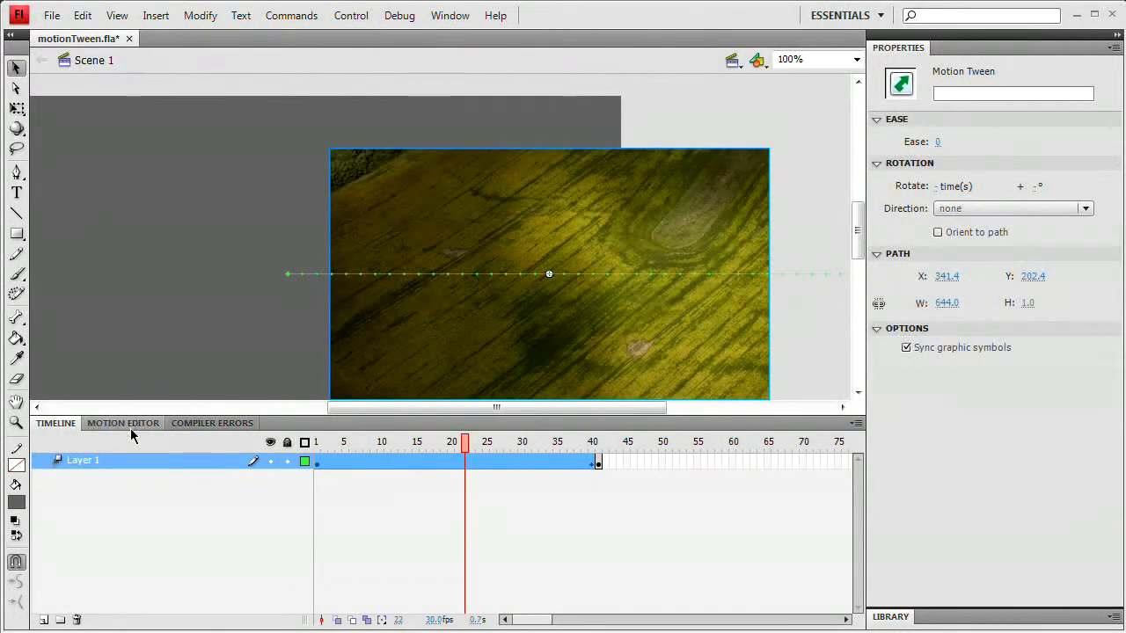
pyautogui.click(451, 22)
pyautogui.click(452, 22)
pyautogui.click(452, 22)
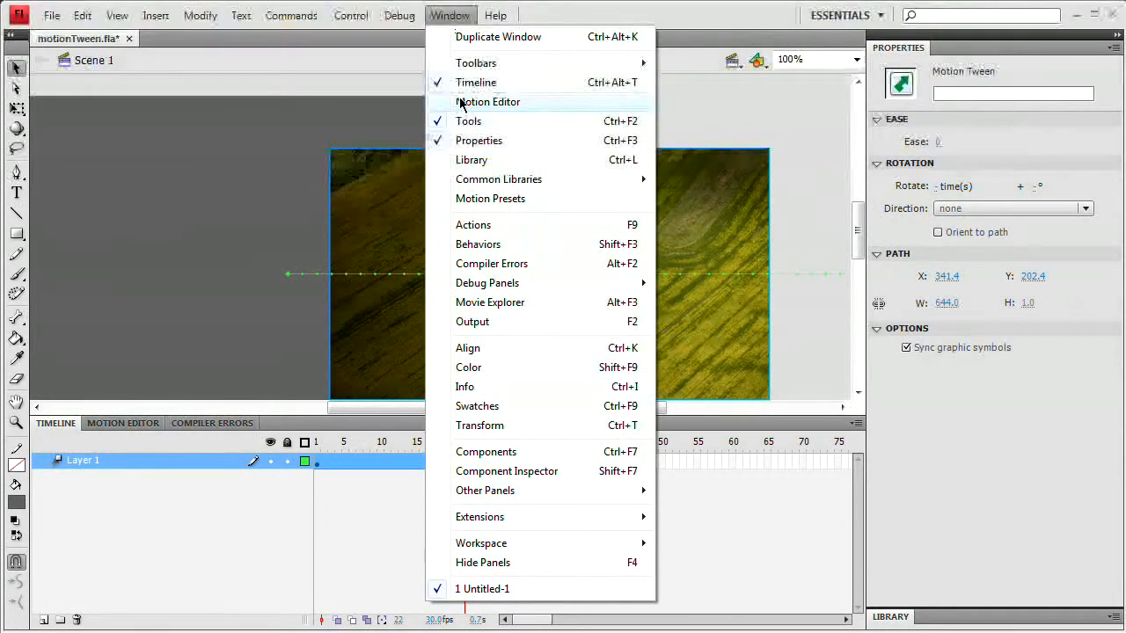
pyautogui.click(131, 426)
pyautogui.click(126, 426)
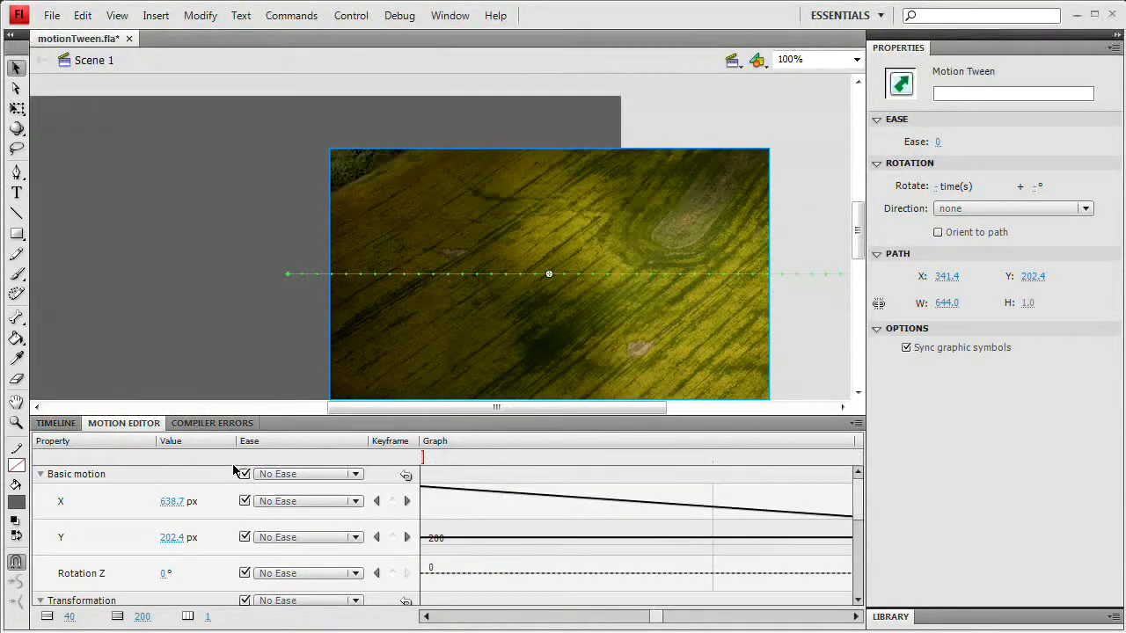
pyautogui.moveTo(420, 421); pyautogui.dragTo(472, 104)
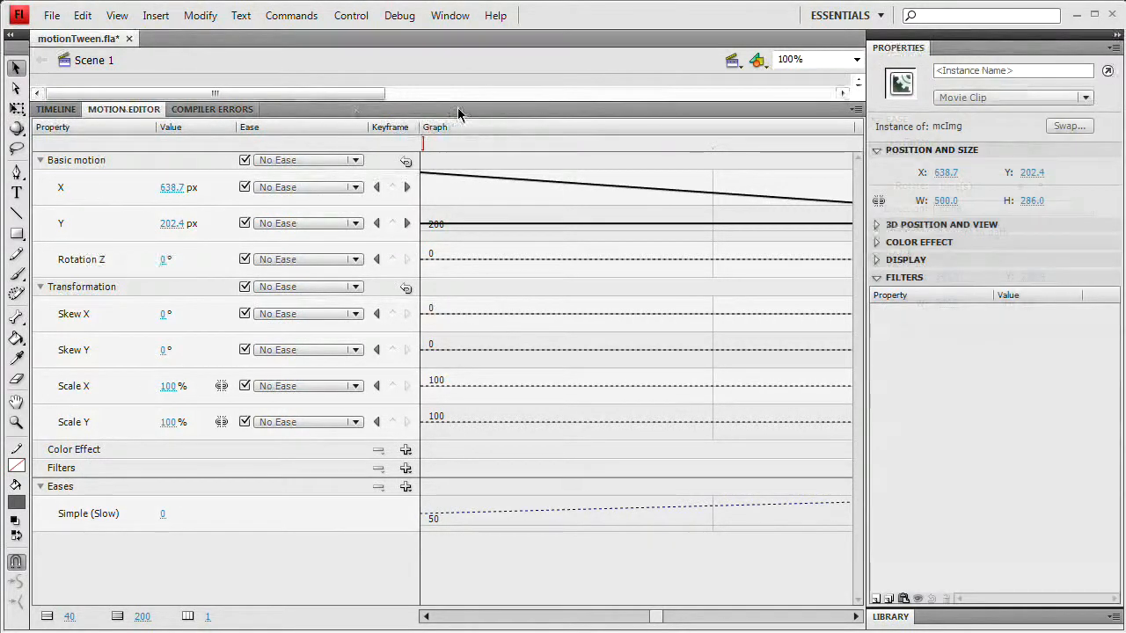
pyautogui.moveTo(460, 103); pyautogui.dragTo(598, 457)
pyautogui.click(56, 494)
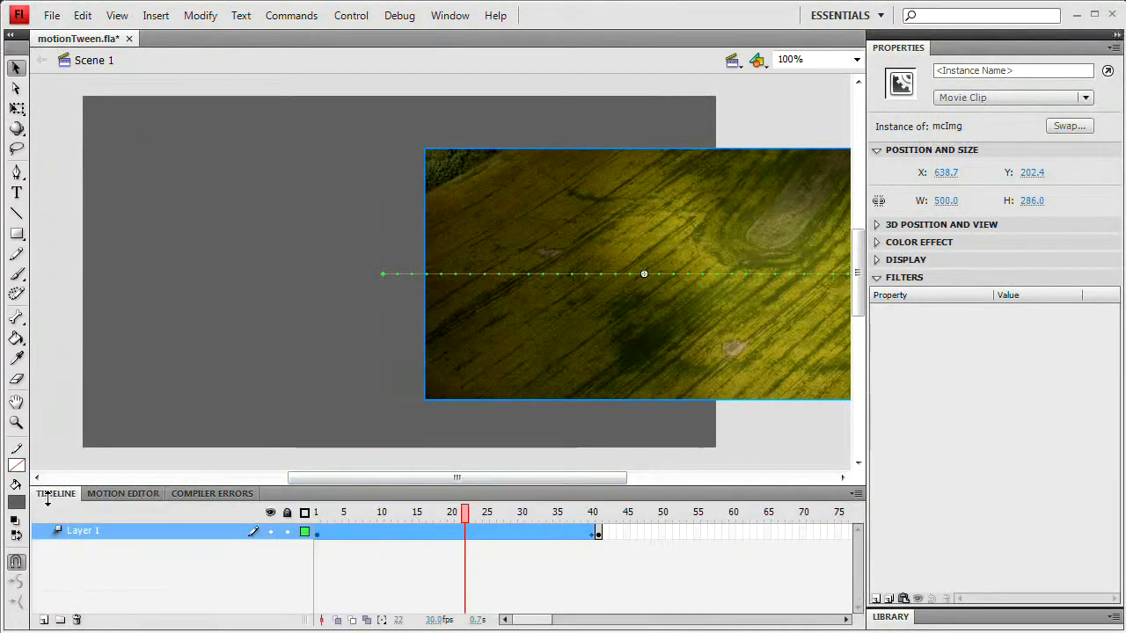
# Step: Compare the clip at the tween's first frame with its end position at frame 40
pyautogui.click(319, 533)
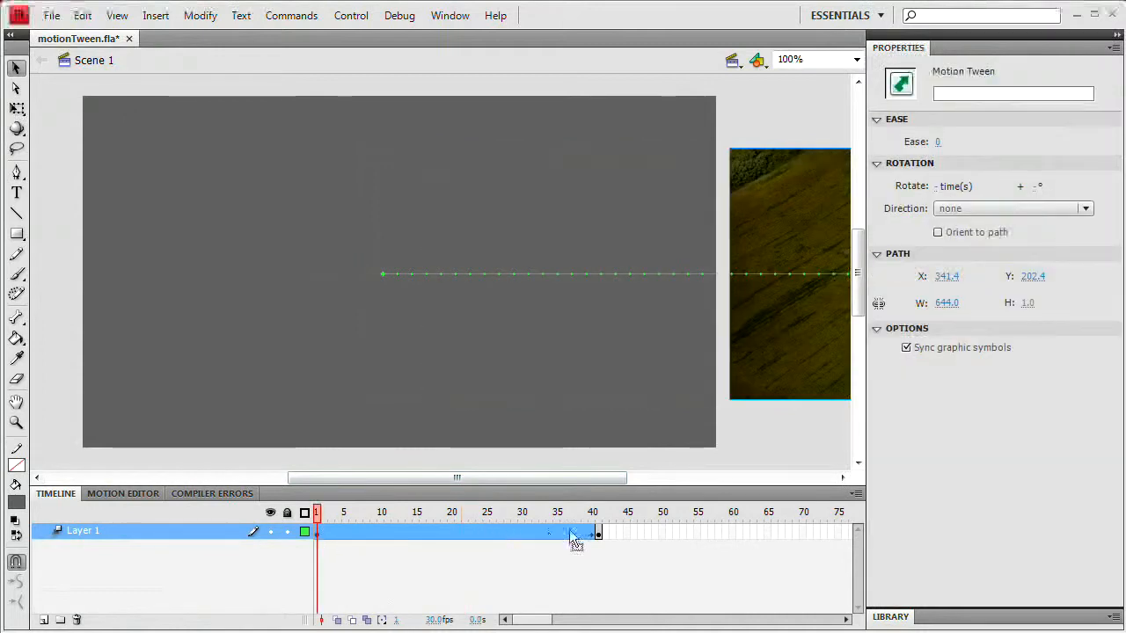
pyautogui.click(597, 534)
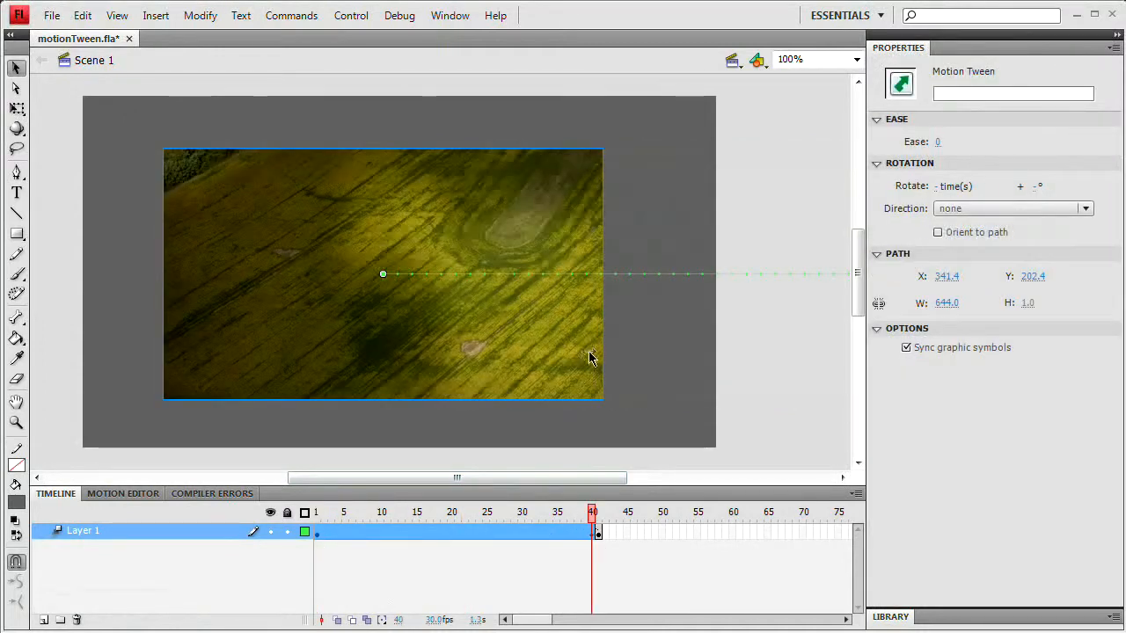